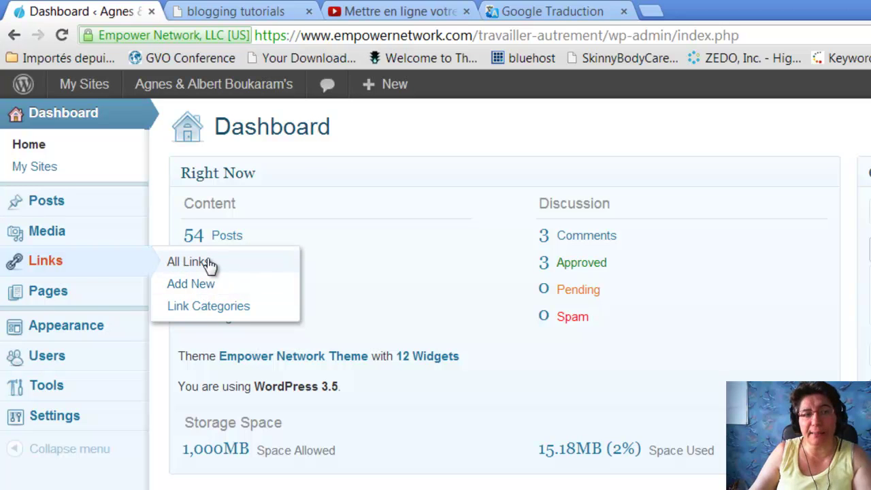
# Open the list of all links and start adding a new link
pyautogui.click(209, 264)
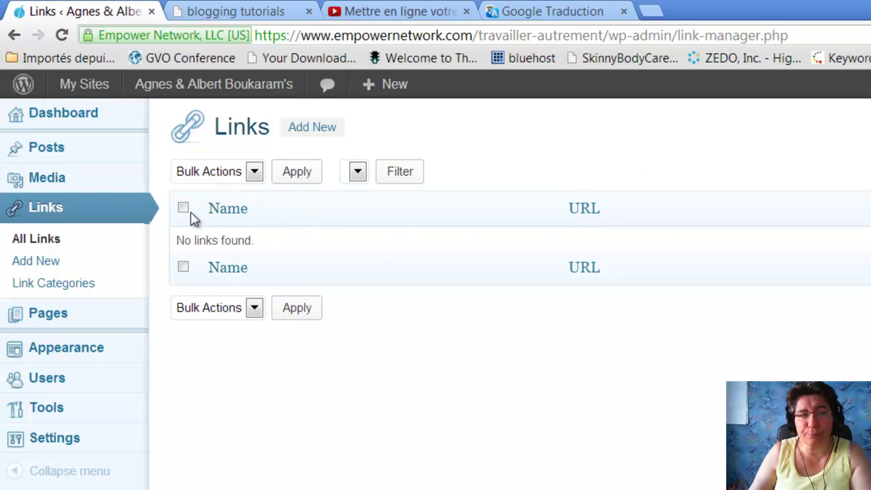
pyautogui.click(253, 174)
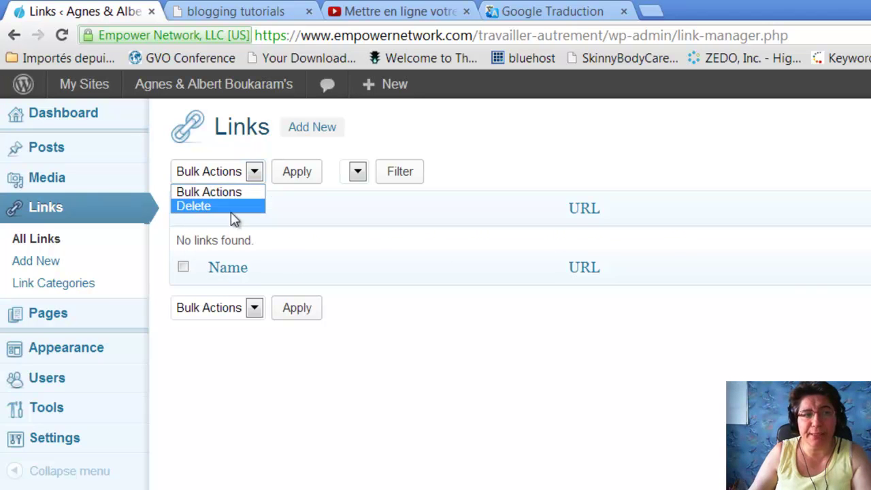
pyautogui.click(347, 255)
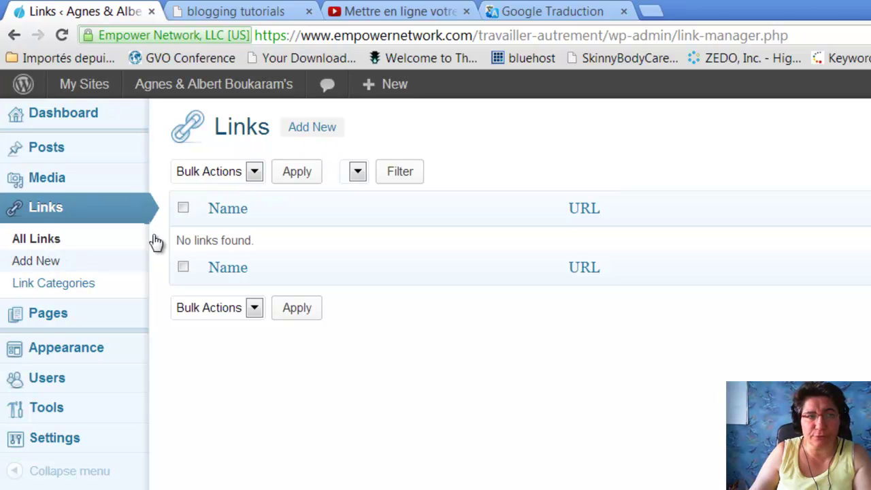
pyautogui.click(326, 130)
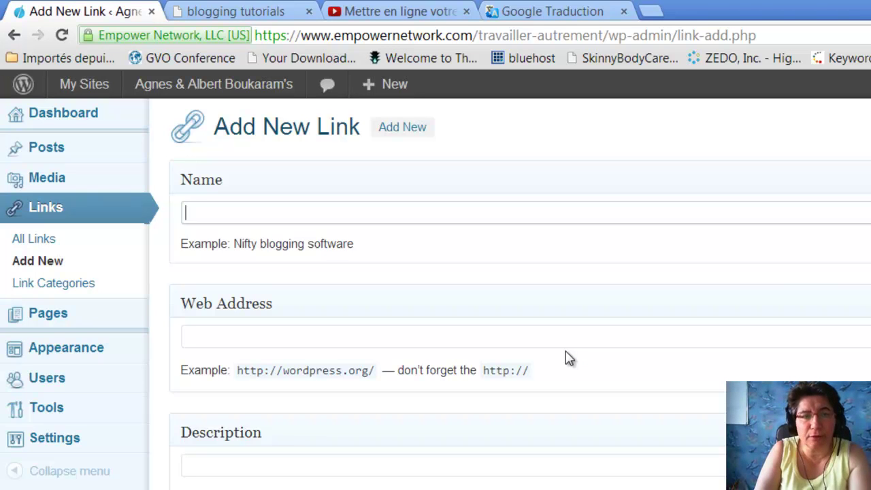
# Name the new link "Les piliers du succès"
pyautogui.click(487, 216)
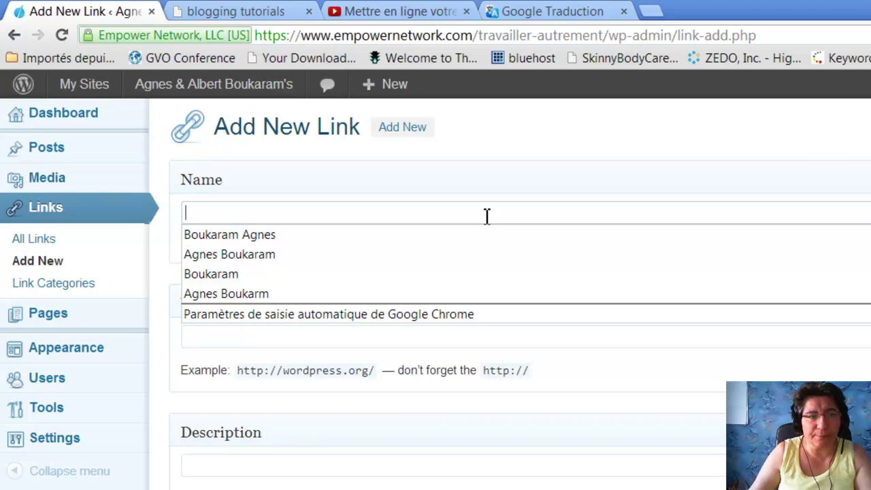
pyautogui.write('Les ')
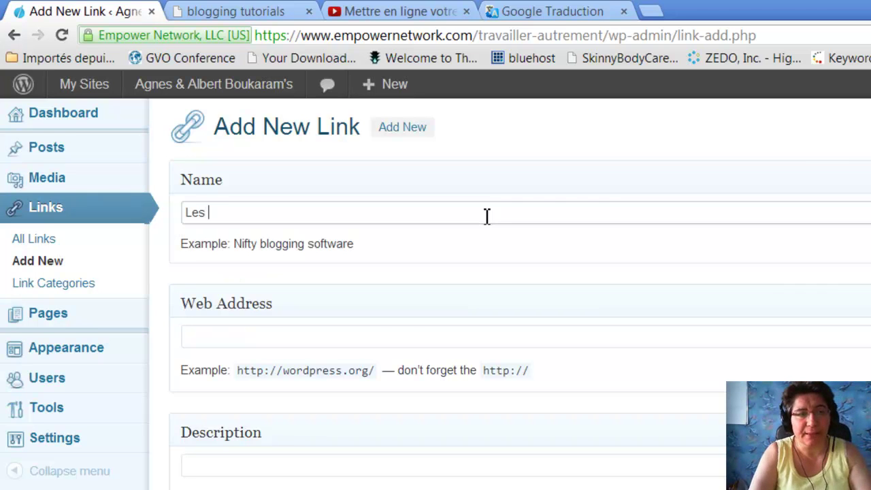
pyautogui.write('piliers ')
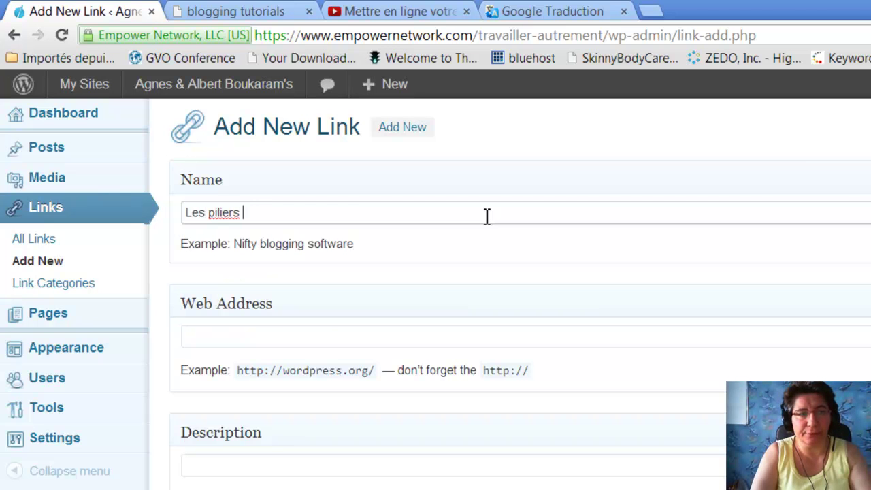
pyautogui.write('du succès')
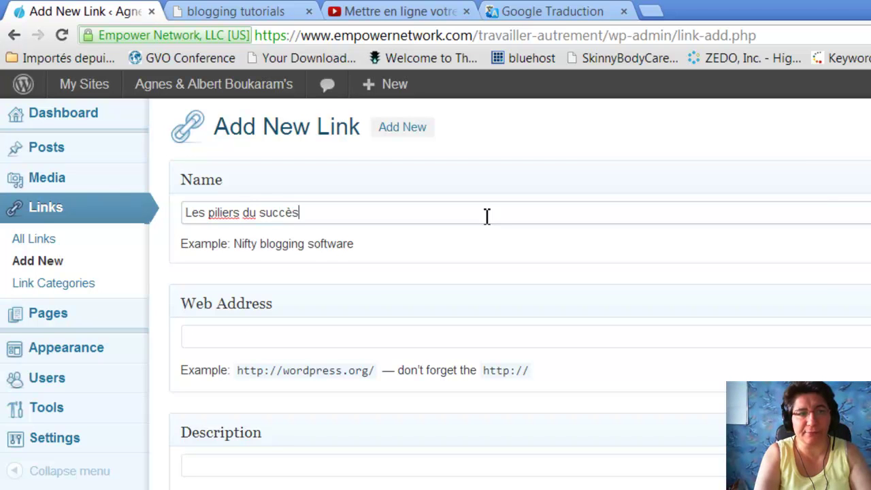
pyautogui.click(482, 336)
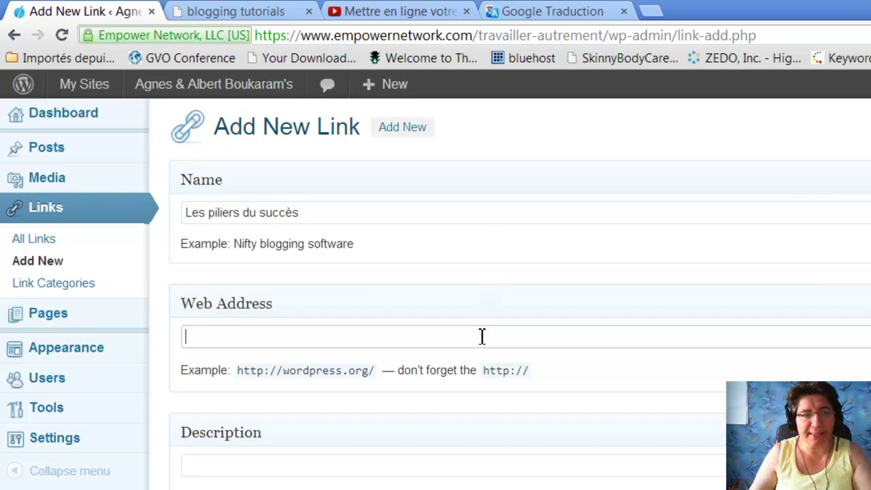
pyautogui.write('http')
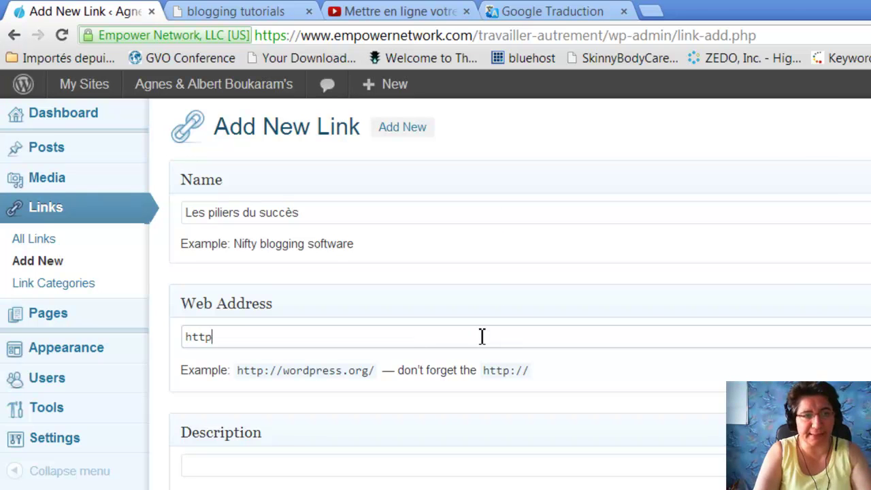
pyautogui.write('://www.lespi')
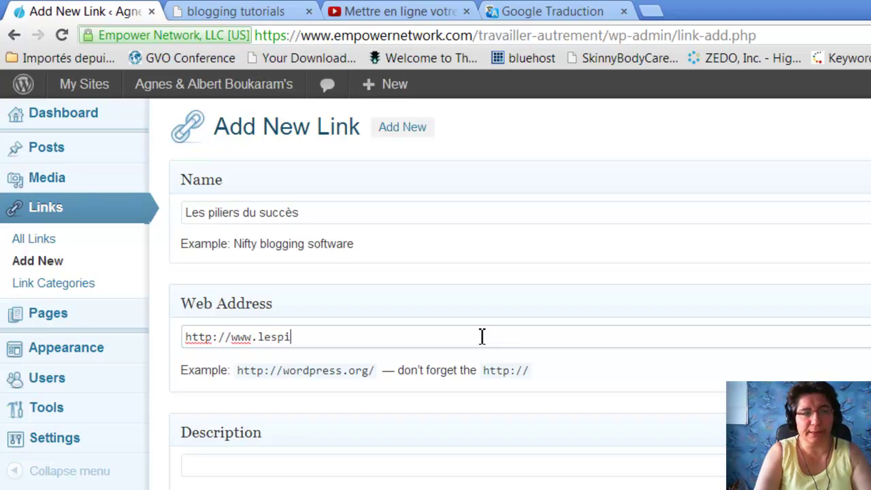
pyautogui.write('liers')
pyautogui.press('BackSpace')
pyautogui.write('du')
pyautogui.press('BackSpace')
pyautogui.press('BackSpace')
pyautogui.write('sdu')
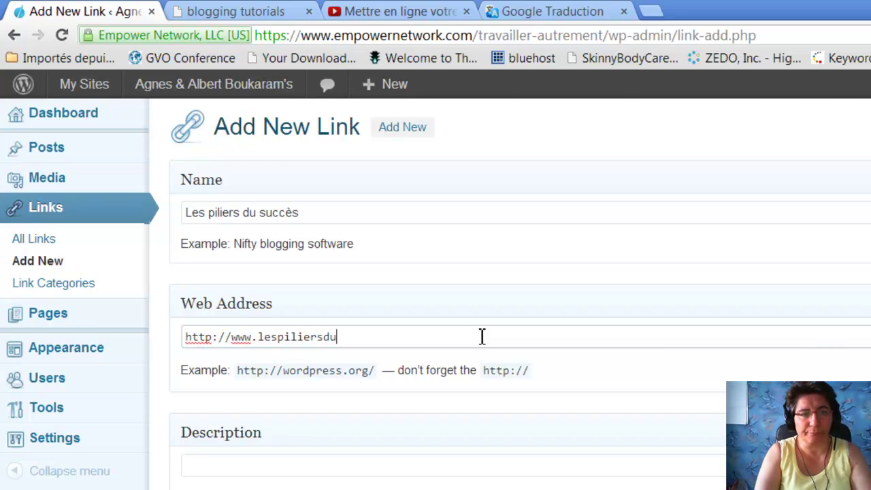
pyautogui.write('succes.com')
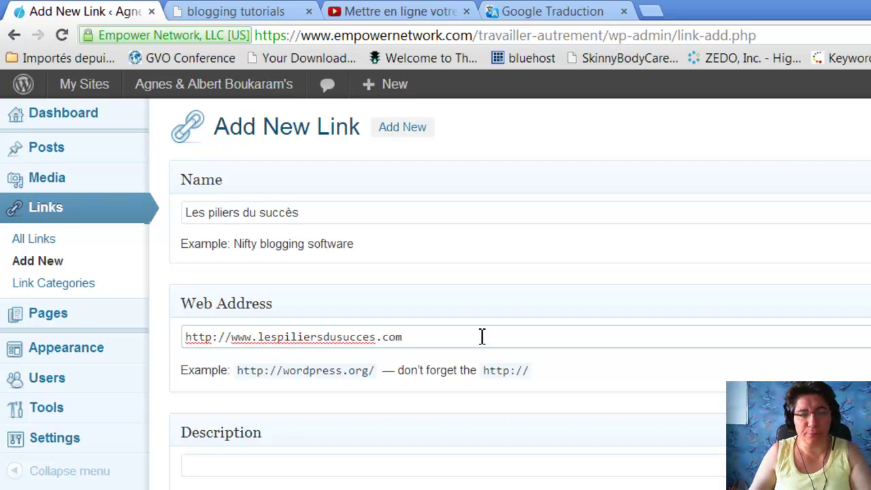
pyautogui.write('/boutique')
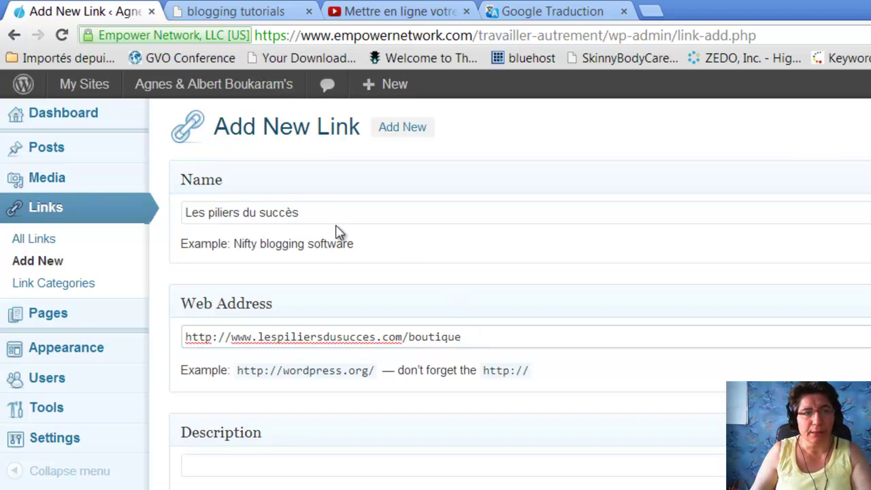
# Replace the link's name with "Boutique Développement Personnel"
pyautogui.moveTo(360, 220); pyautogui.dragTo(179, 219)
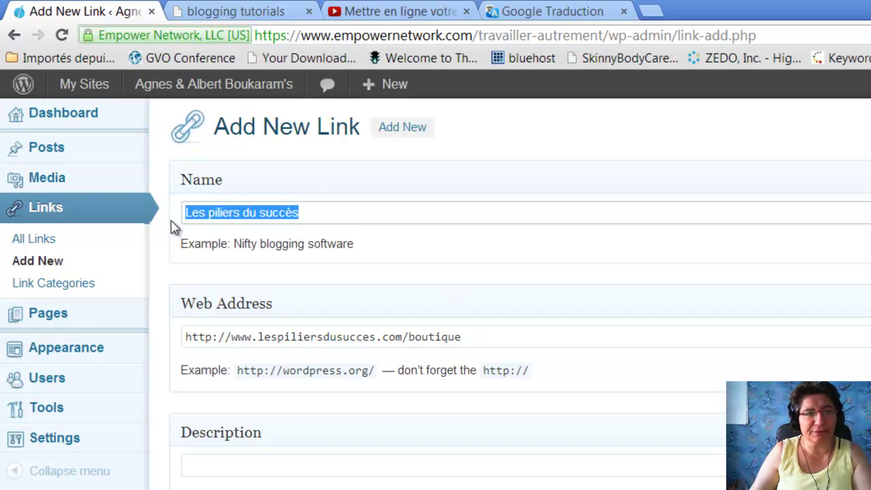
pyautogui.write('Boutiq')
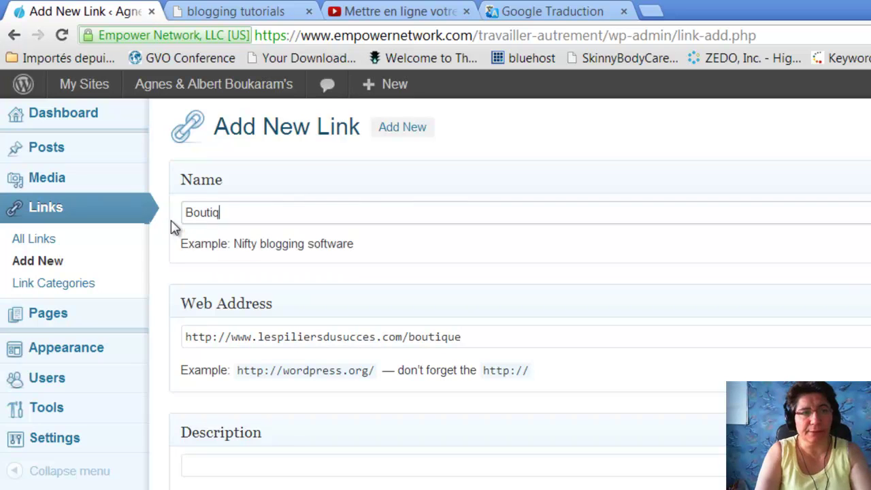
pyautogui.write('ue Dé')
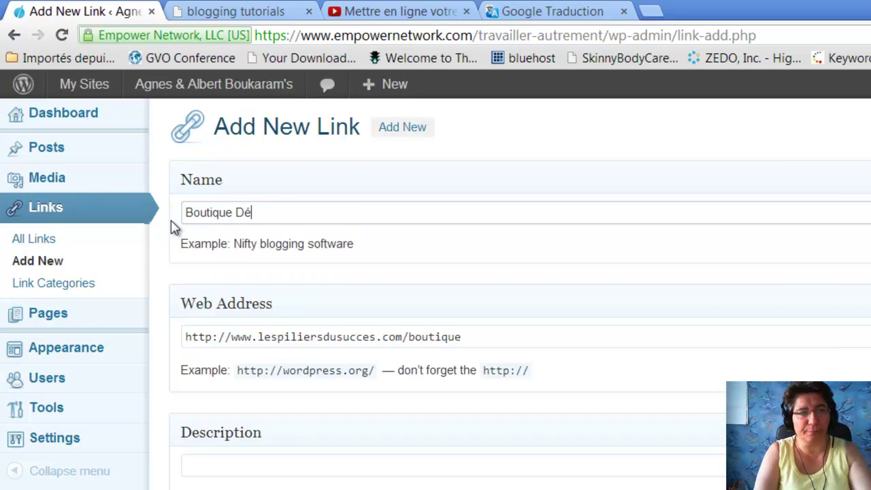
pyautogui.write('veloppemen')
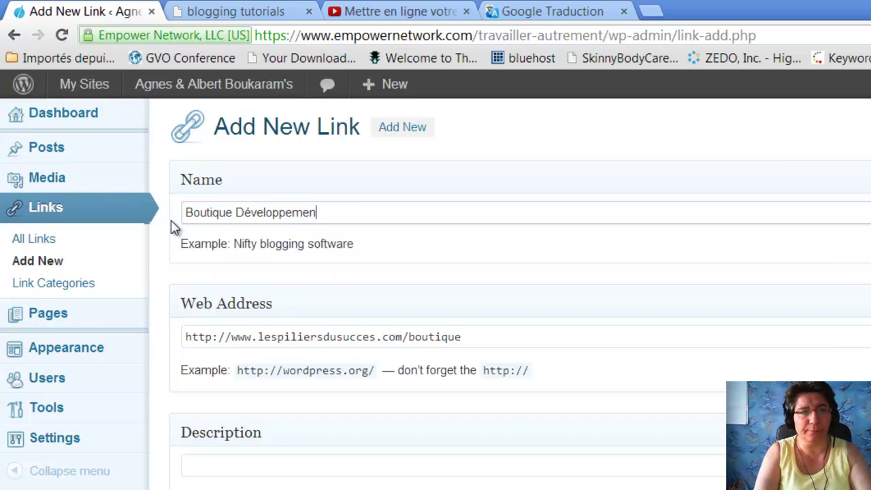
pyautogui.write('t Personnel')
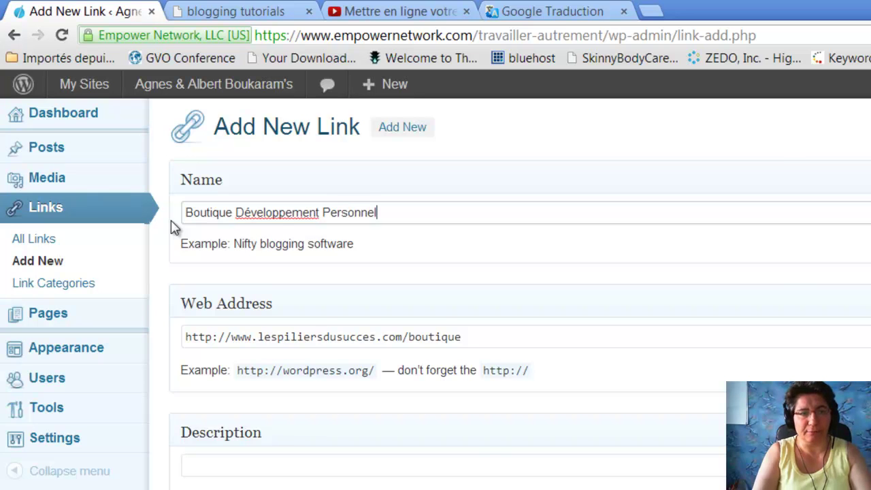
# Create a new link category named "Mes recommandations" and assign it to the link
pyautogui.scroll(-1, 491, 476)
pyautogui.scroll(-1, 491, 482)
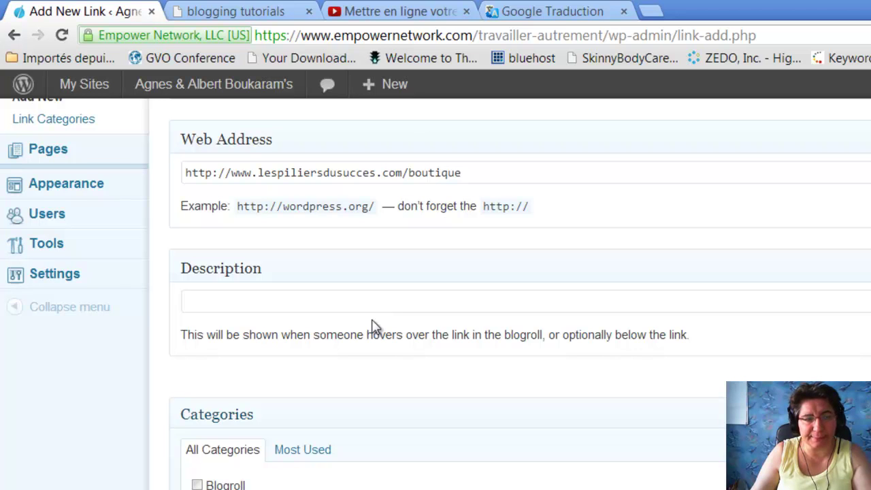
pyautogui.scroll(-1, 324, 486)
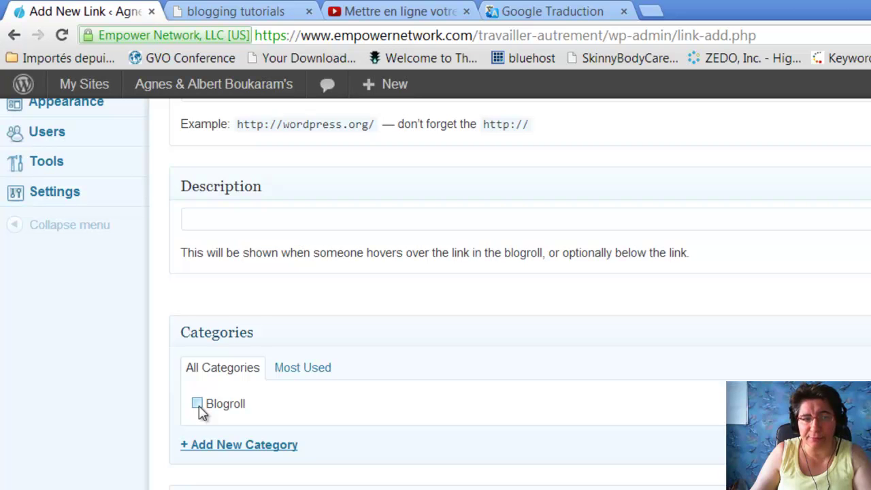
pyautogui.click(260, 450)
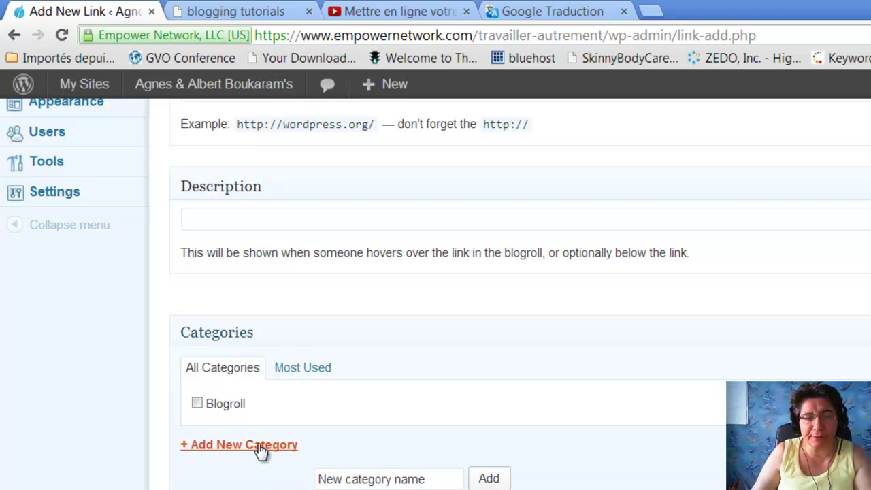
pyautogui.click(432, 479)
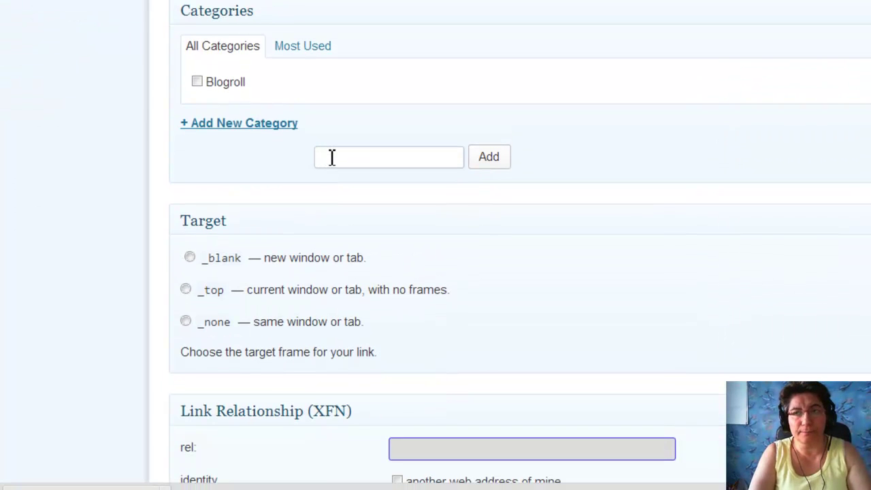
pyautogui.write('Mes ')
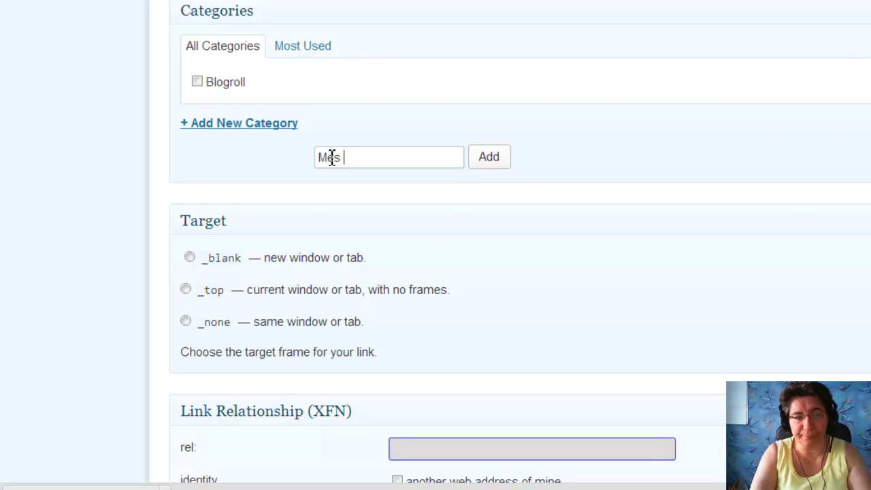
pyautogui.write('recomman')
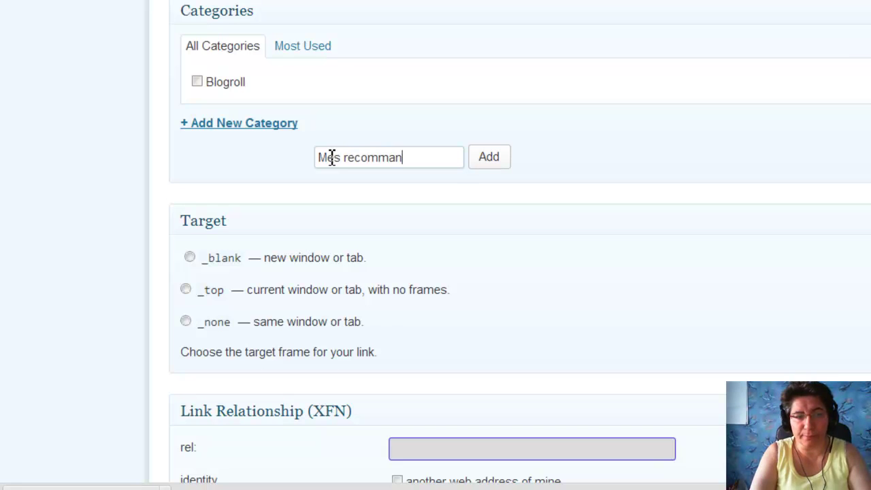
pyautogui.write('dations')
pyautogui.click(499, 165)
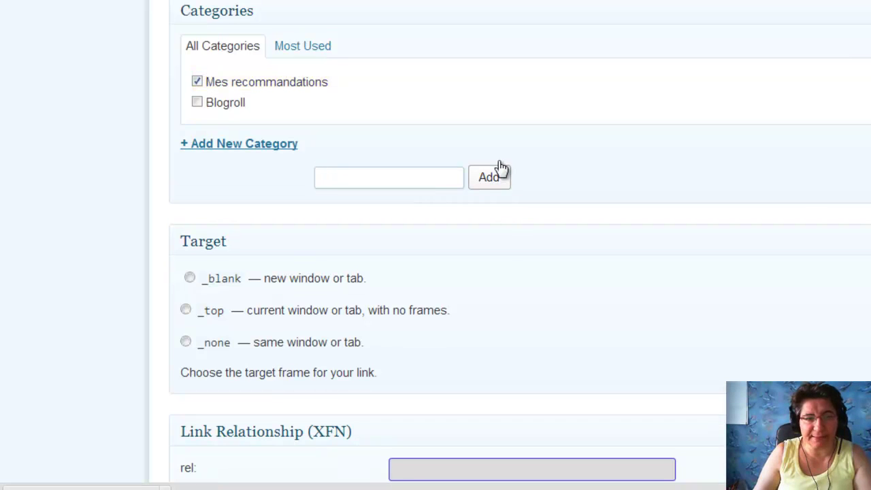
# Set the link's target to _blank so it opens in a new window or tab
pyautogui.scroll(-2, 500, 167)
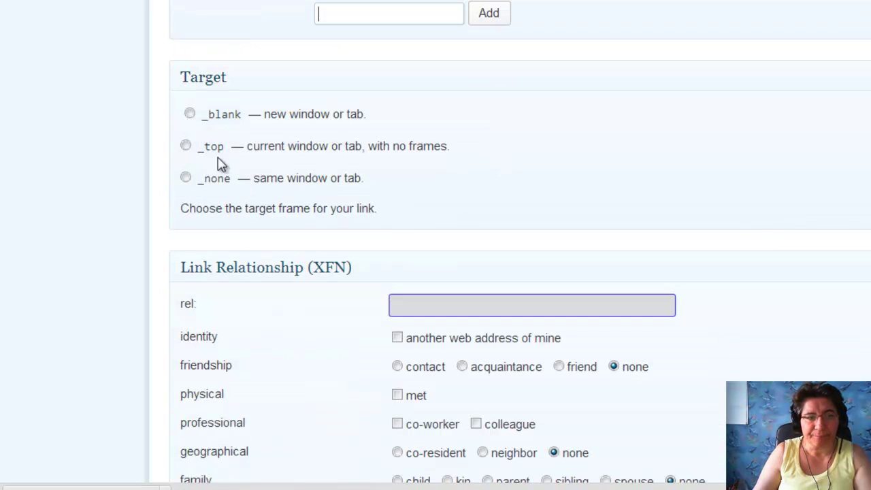
pyautogui.scroll(-1, 191, 126)
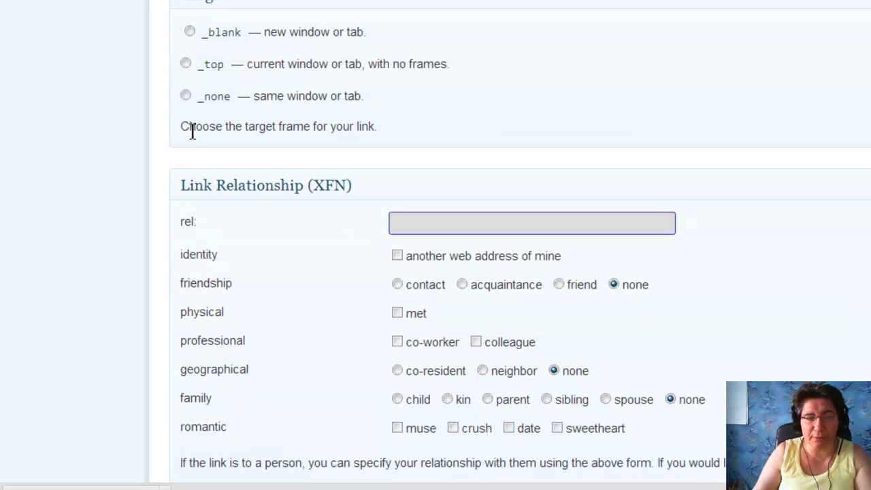
pyautogui.click(190, 33)
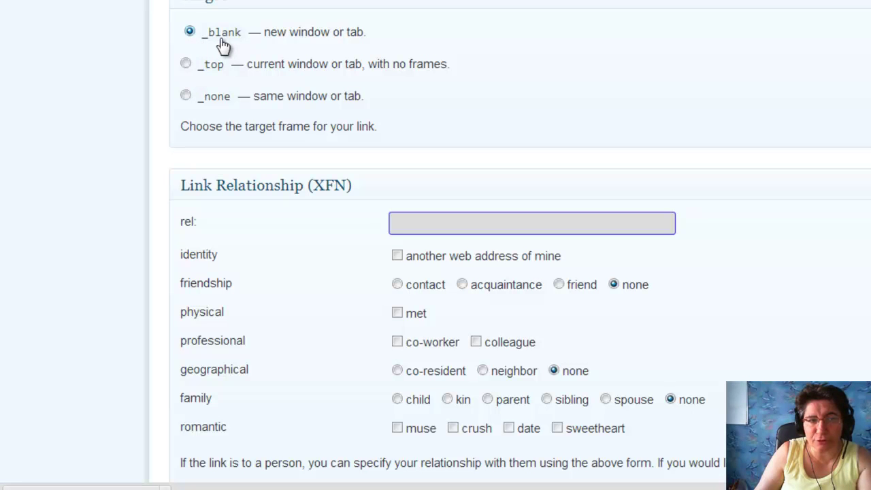
# Mark the link's identity relationship as another web address of mine, leaving the advanced settings at their defaults
pyautogui.scroll(-3, 272, 118)
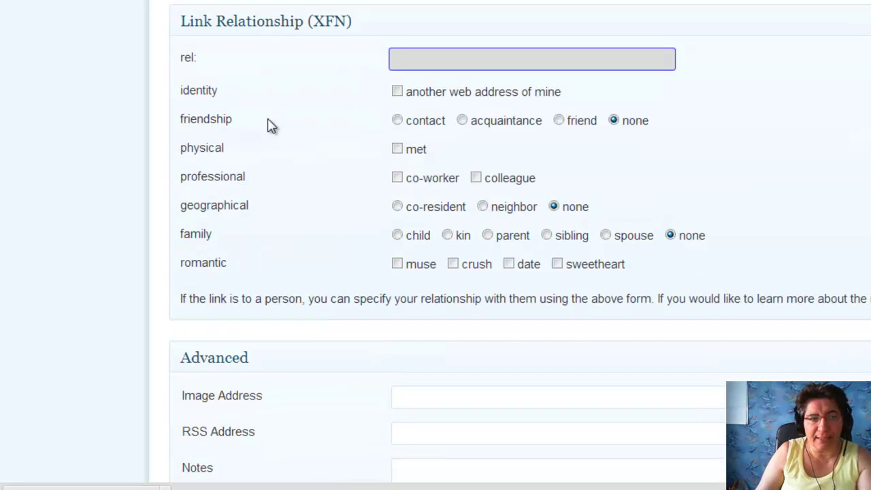
pyautogui.click(490, 62)
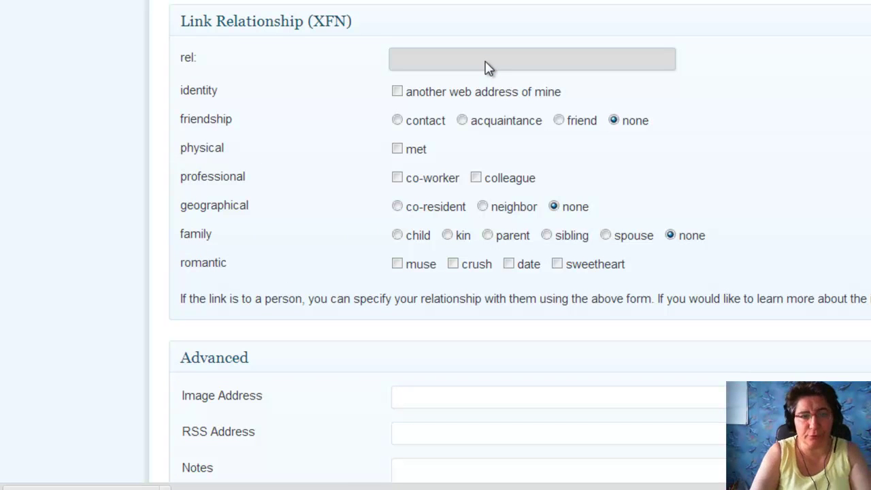
pyautogui.click(398, 92)
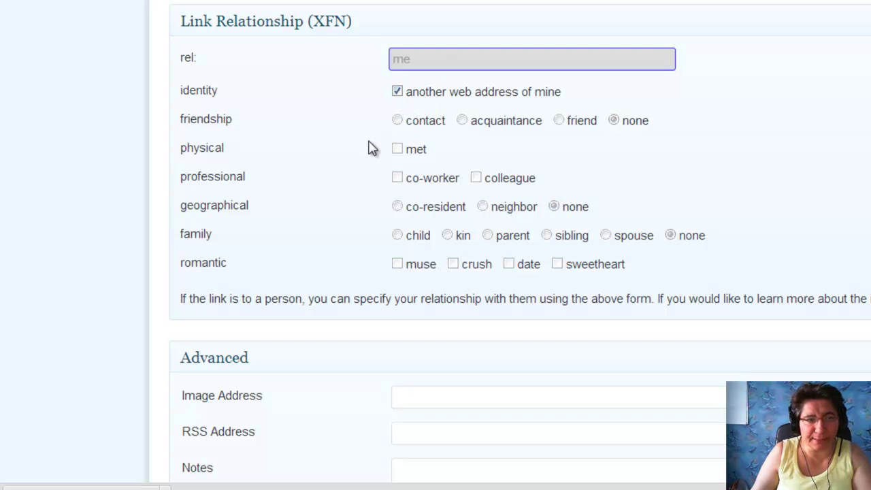
pyautogui.scroll(-2, 372, 148)
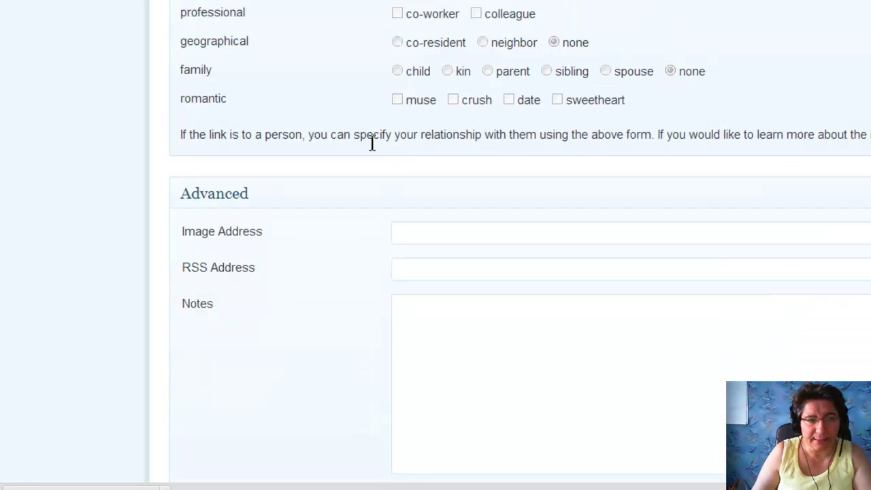
pyautogui.scroll(-2, 373, 148)
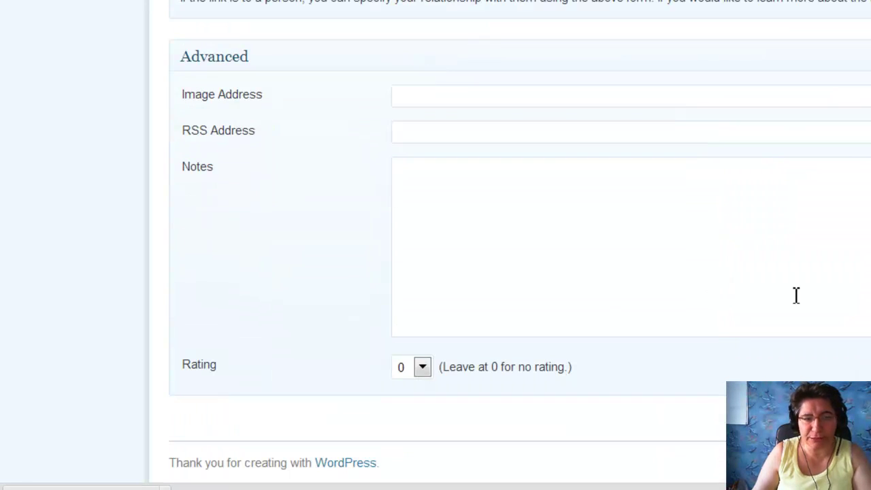
pyautogui.scroll(10, 715, 297)
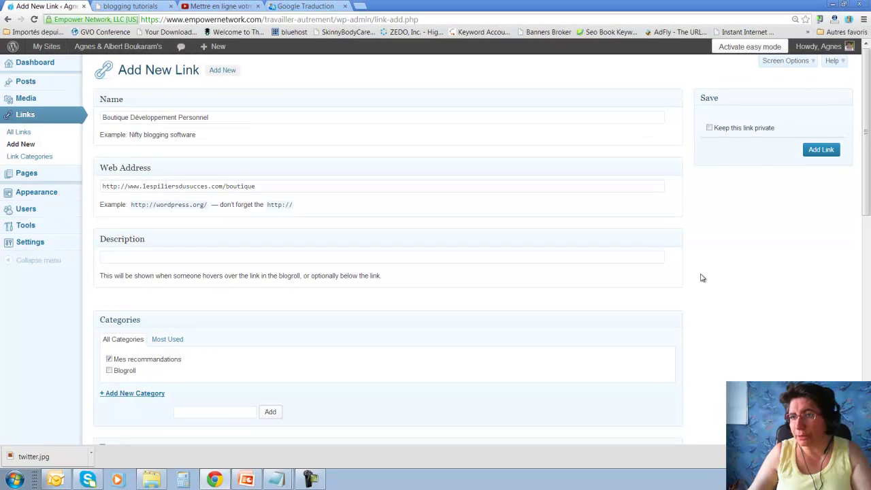
# Save the completed link and name the next new link "Présentation Opportunité"
pyautogui.click(821, 149)
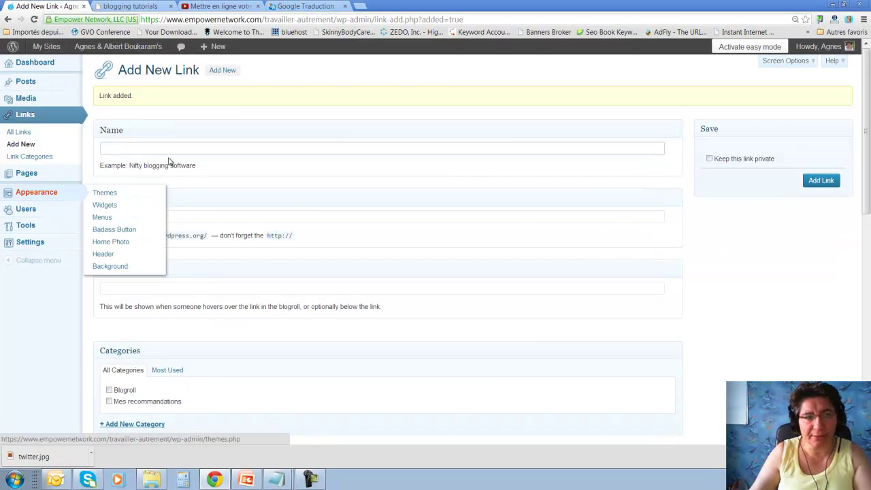
pyautogui.click(171, 150)
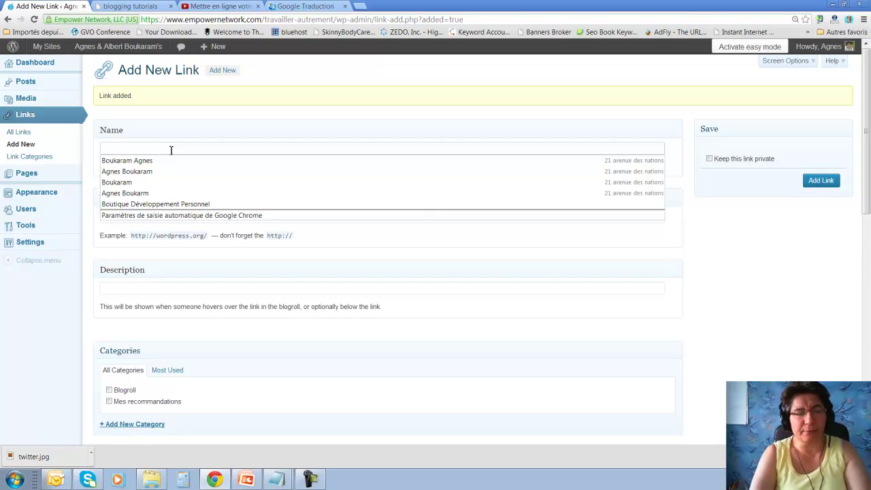
pyautogui.write('P')
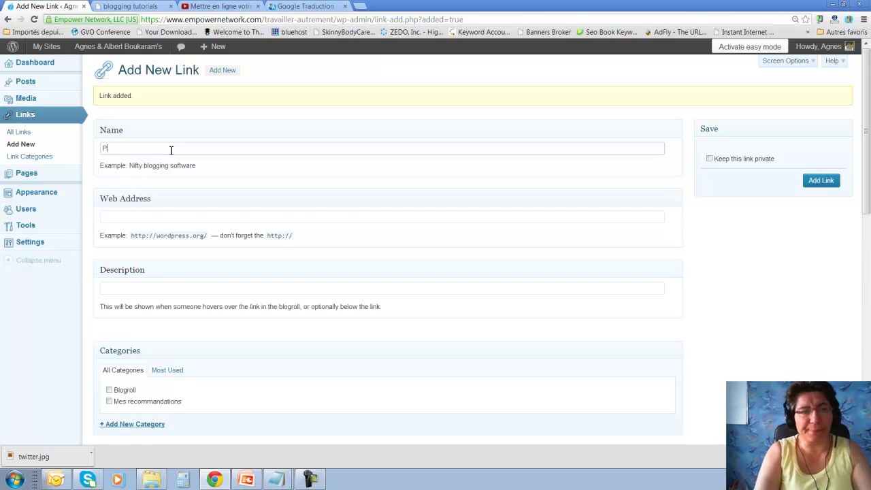
pyautogui.write('résentation Opportun')
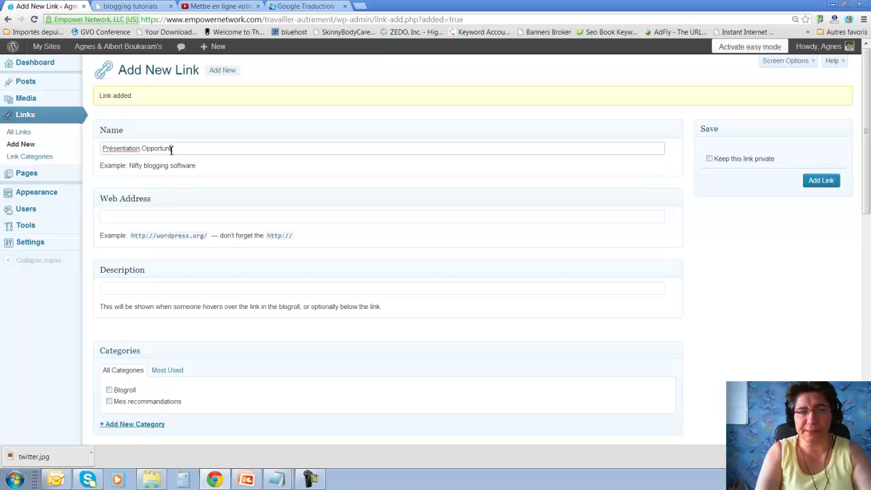
pyautogui.write('ité')
pyautogui.click(154, 217)
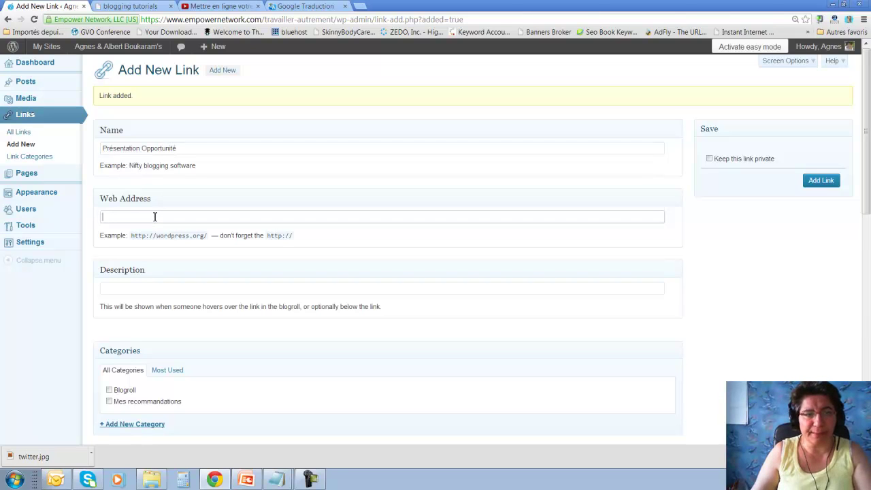
pyautogui.write('http')
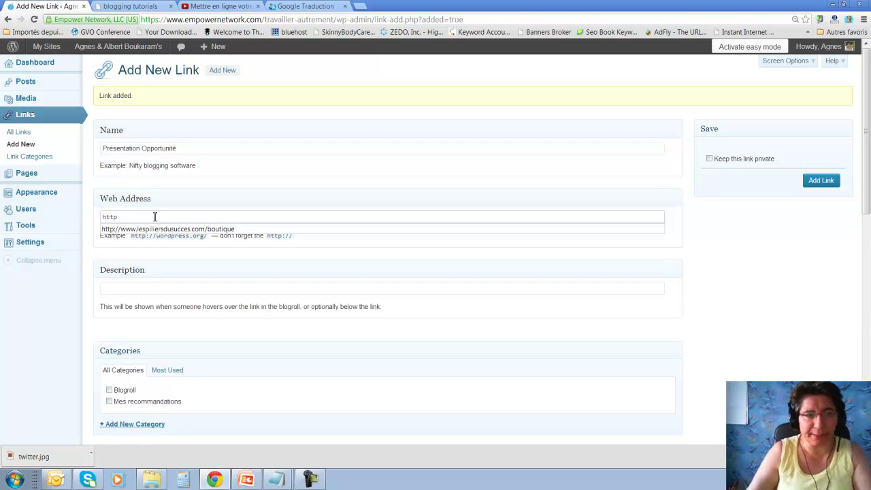
pyautogui.write(':')
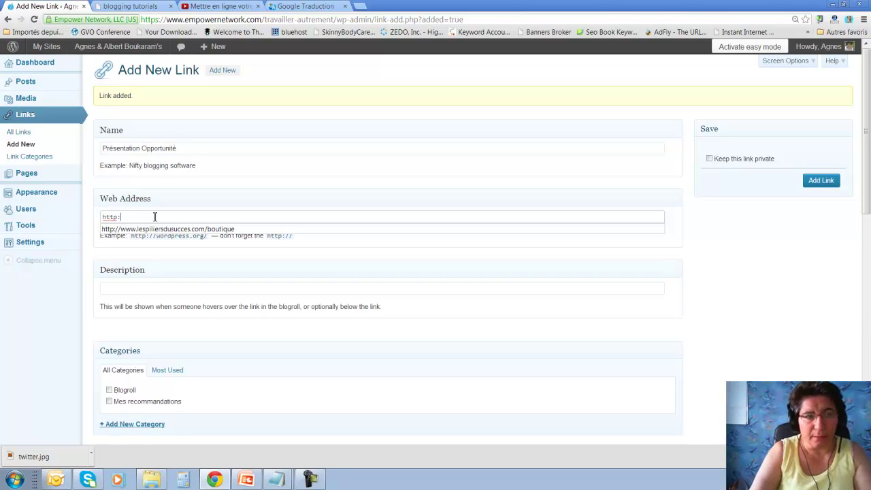
pyautogui.write('//www.imagedungag')
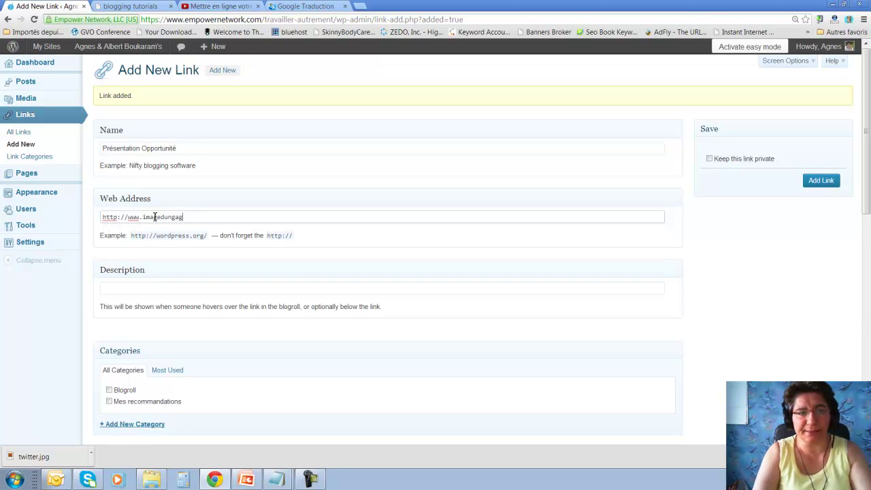
pyautogui.write('nant.com')
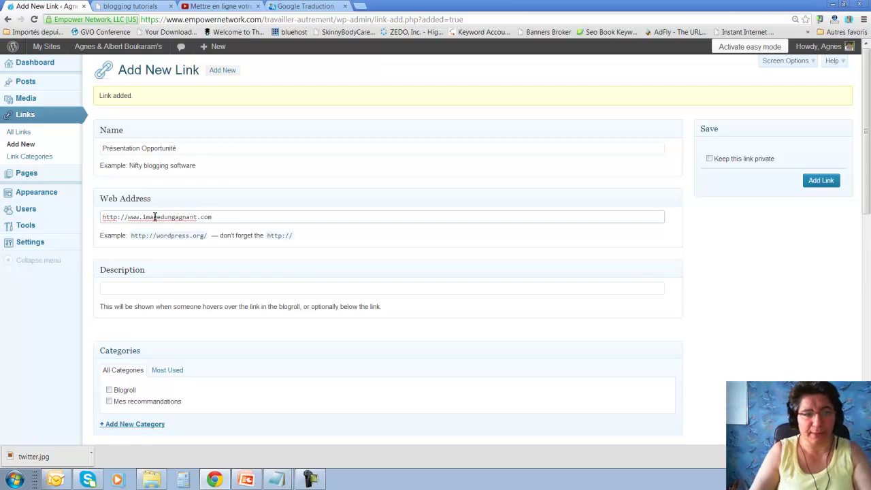
# Assign the Présentation Opportunité link to the Mes recommandations category and set its target to _blank
pyautogui.scroll(-1, 155, 217)
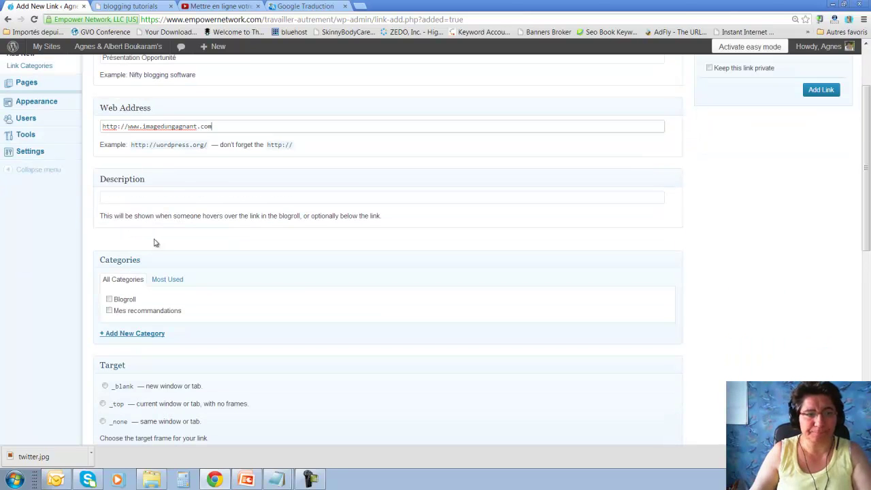
pyautogui.click(109, 311)
pyautogui.scroll(-2, 102, 330)
pyautogui.click(106, 205)
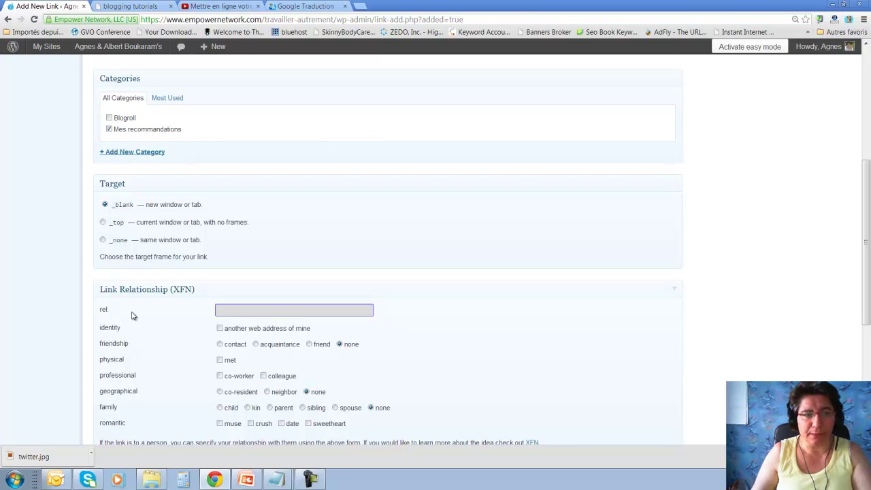
# Mark the Présentation Opportunité link as another web address of mine and add it to the site
pyautogui.scroll(-1, 134, 313)
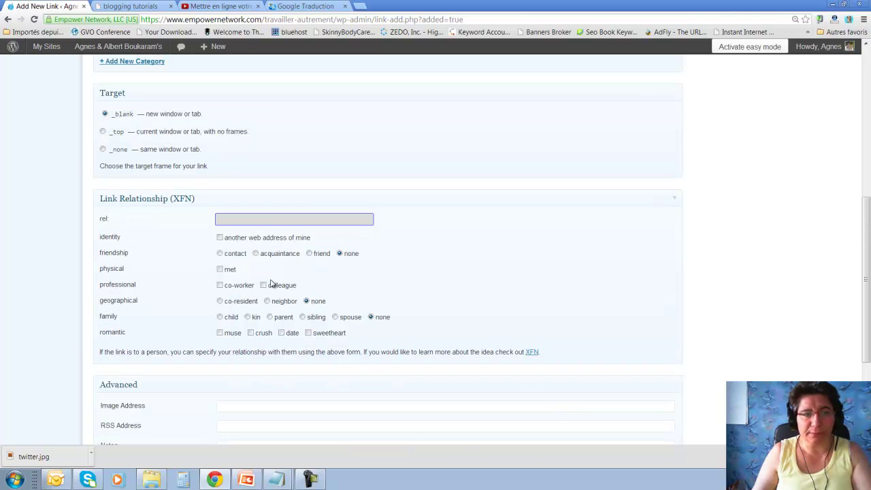
pyautogui.click(220, 237)
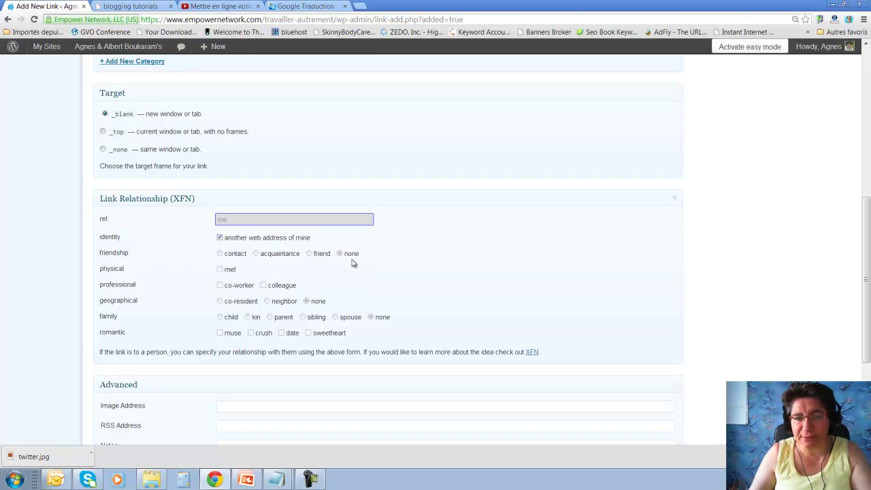
pyautogui.scroll(-1, 355, 261)
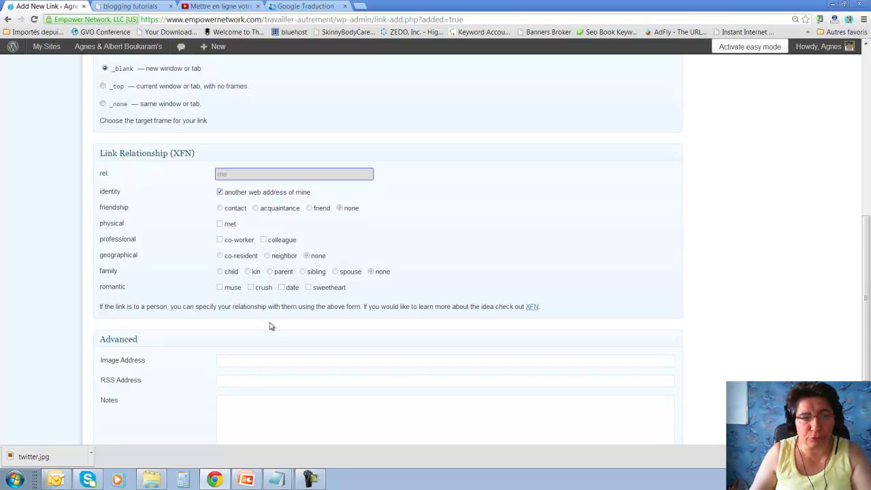
pyautogui.scroll(-3, 270, 326)
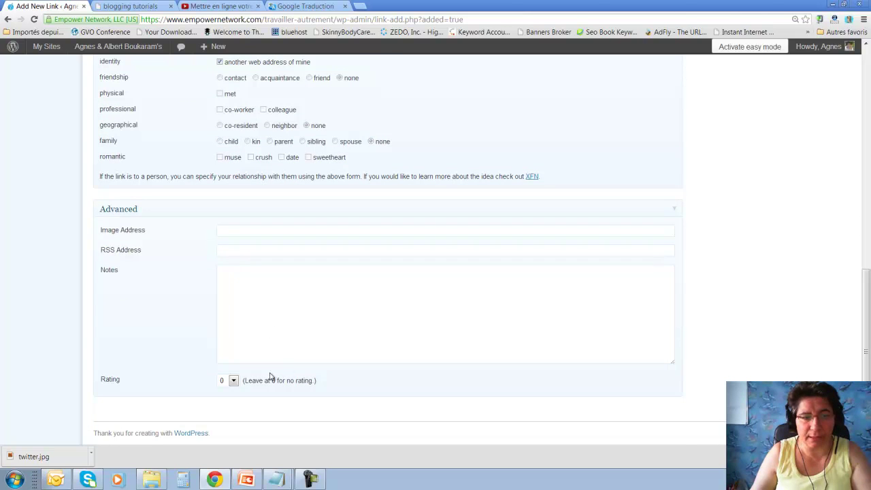
pyautogui.scroll(9, 578, 298)
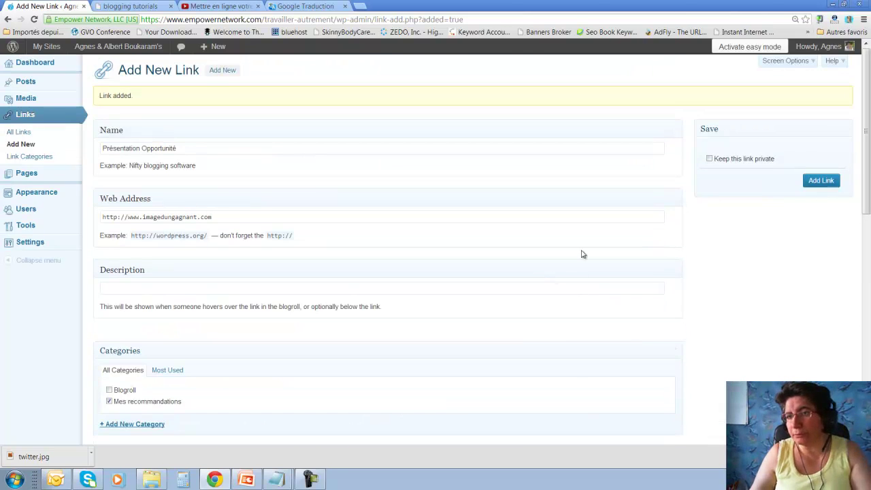
pyautogui.click(824, 181)
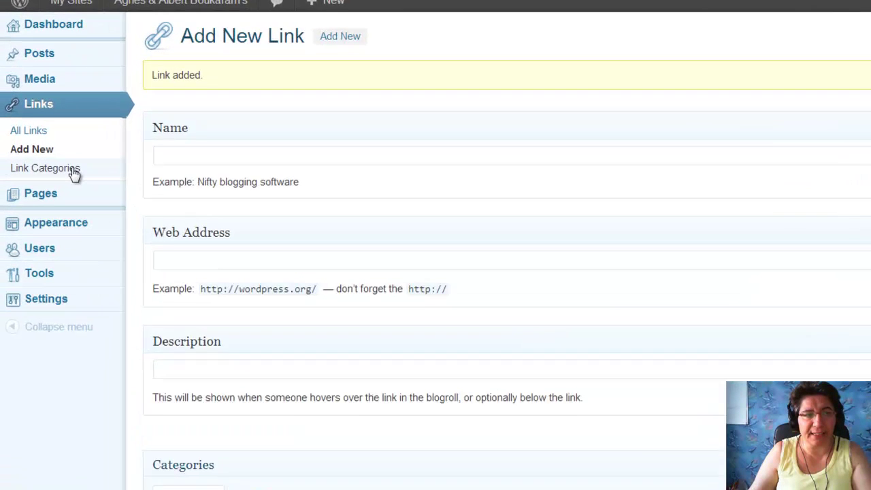
# Check the link categories and place a Links widget in the Primary Widget Area, just above the "Maybe we are on different teams" text widget
pyautogui.click(89, 178)
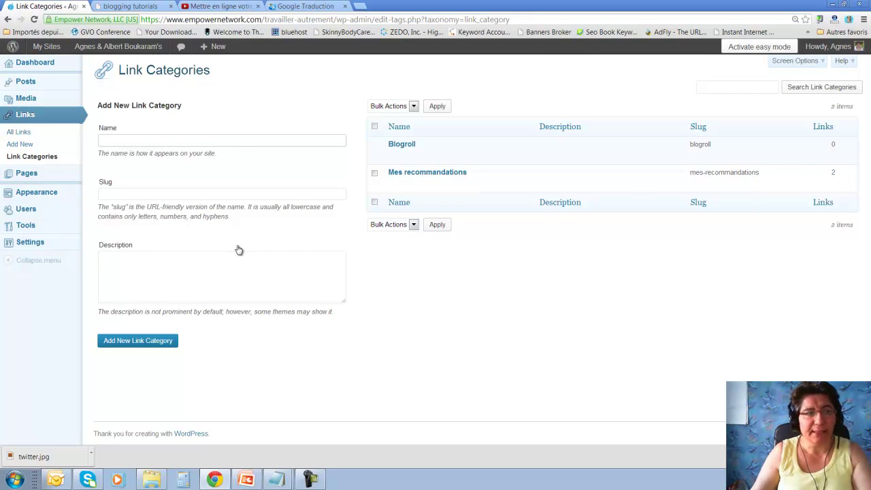
pyautogui.moveTo(59, 199)
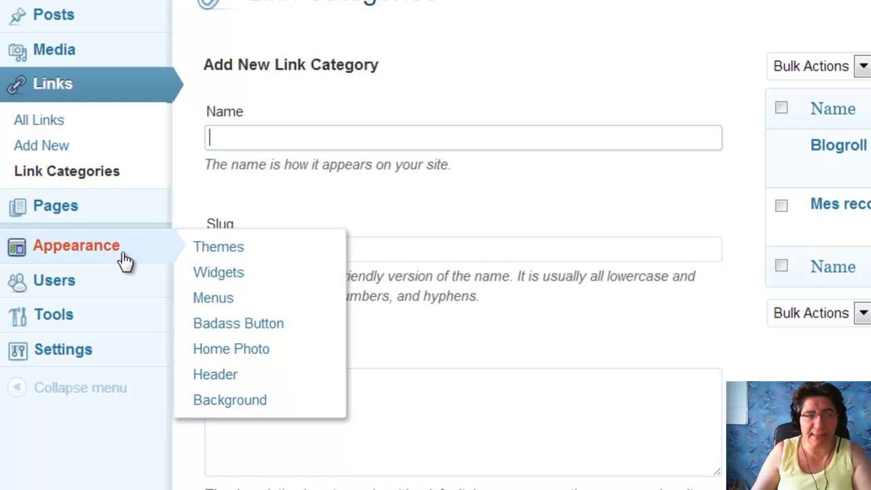
pyautogui.click(205, 276)
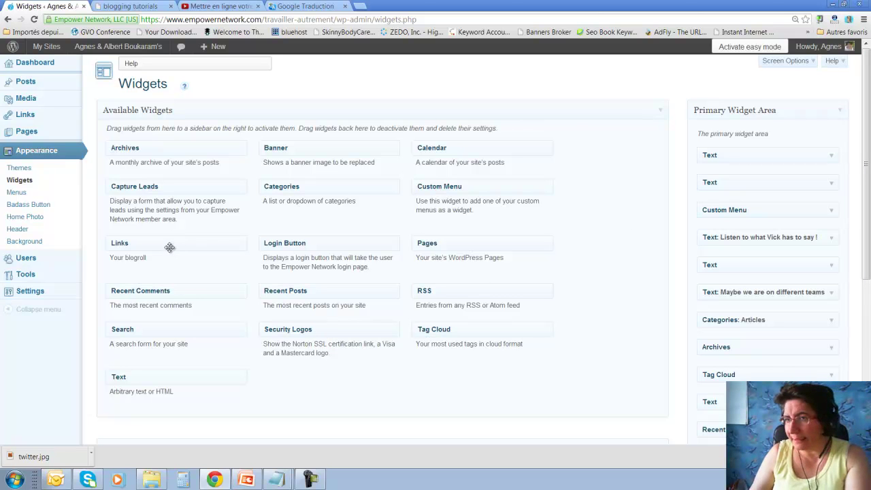
pyautogui.moveTo(170, 247); pyautogui.dragTo(762, 295)
pyautogui.scroll(-1, 763, 295)
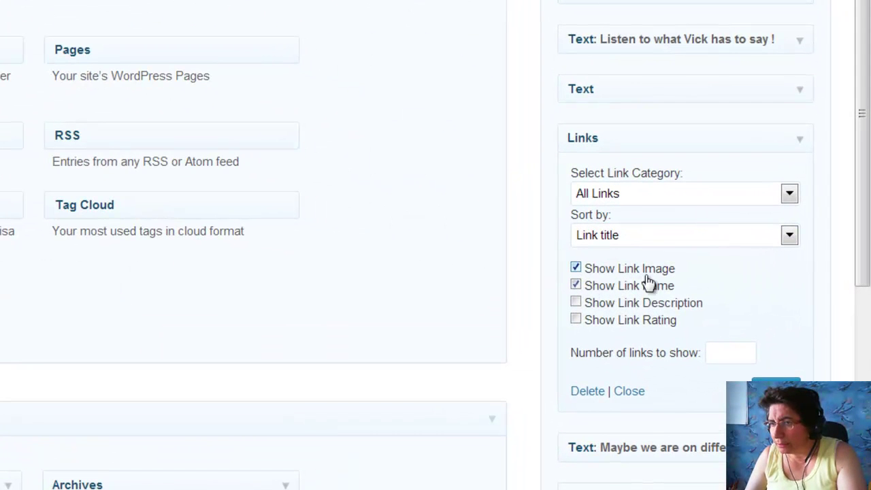
# Turn off Show Link Image in the Links widget and set its link category to Mes recommandations, keeping the sort by link title
pyautogui.click(575, 268)
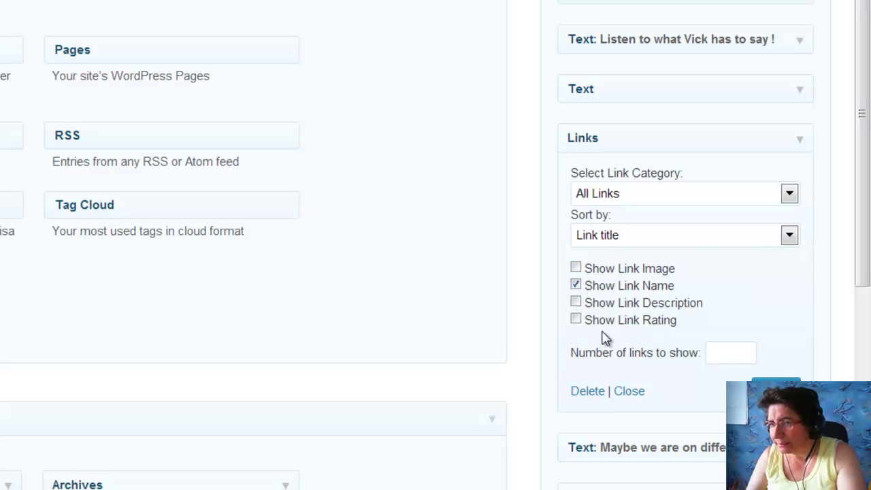
pyautogui.click(789, 237)
pyautogui.click(790, 239)
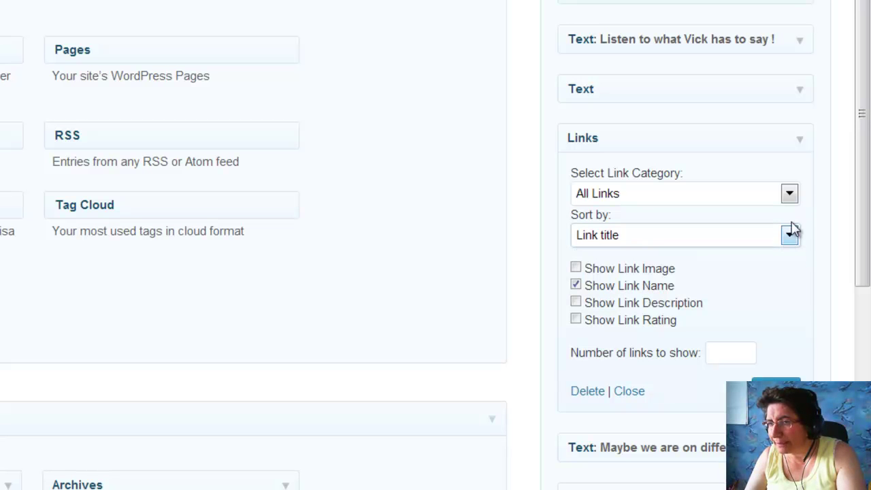
pyautogui.click(789, 195)
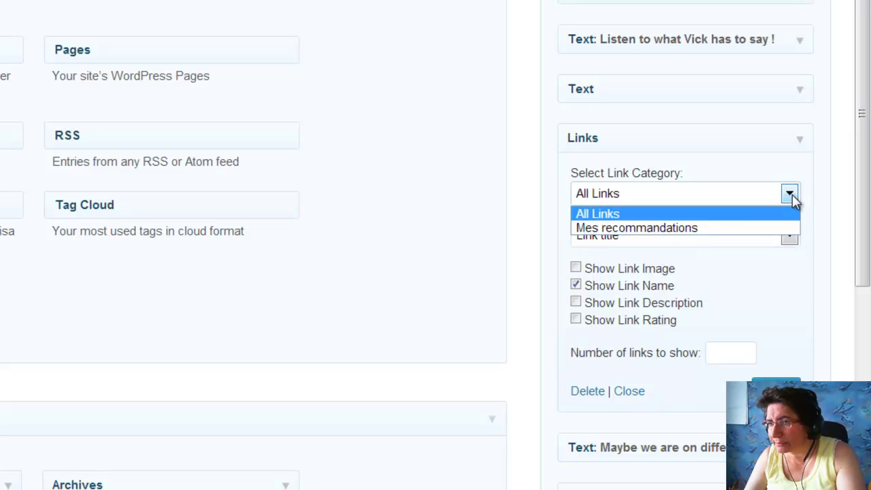
pyautogui.click(786, 231)
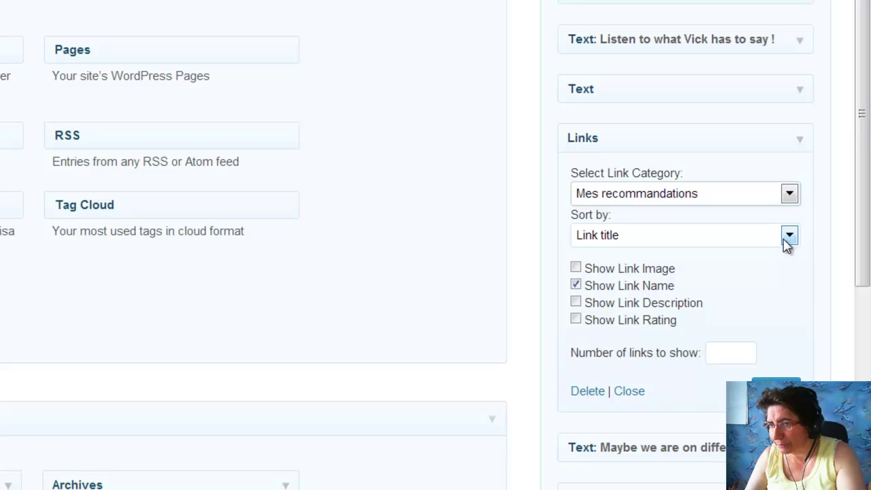
# Set the Links widget's number of links to show to 5 and save the widget
pyautogui.scroll(-2, 788, 272)
pyautogui.click(735, 274)
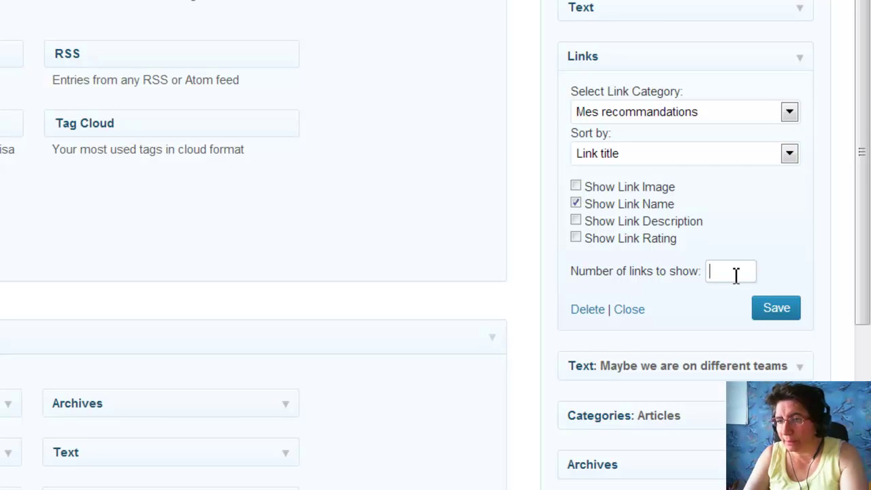
pyautogui.click(776, 319)
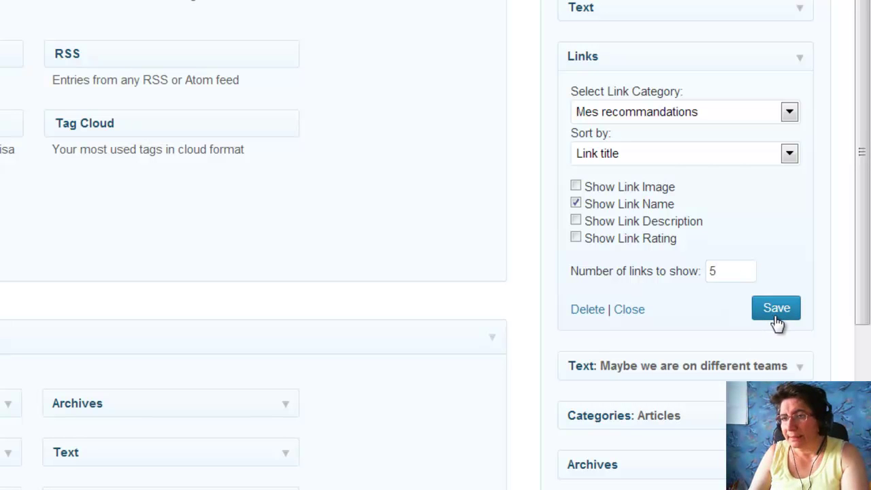
# Open the public blog in a new tab and examine the Mes recommandations section in its sidebar
pyautogui.rightClick(99, 46)
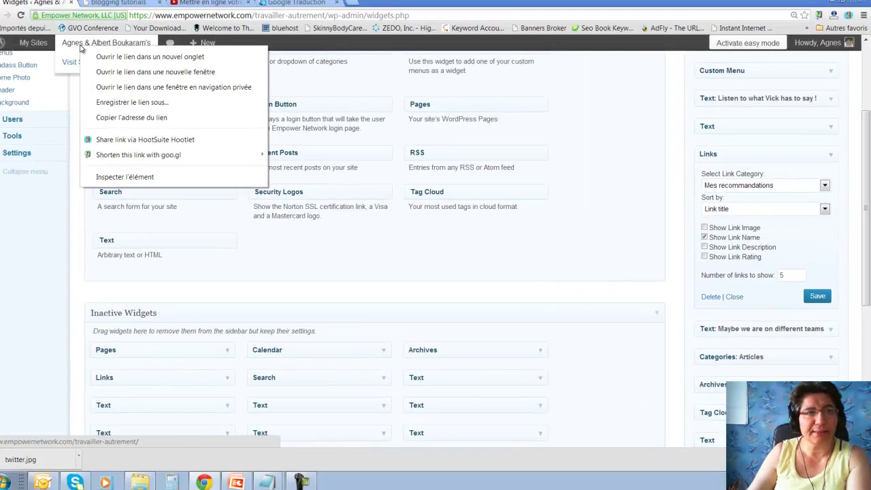
pyautogui.click(126, 63)
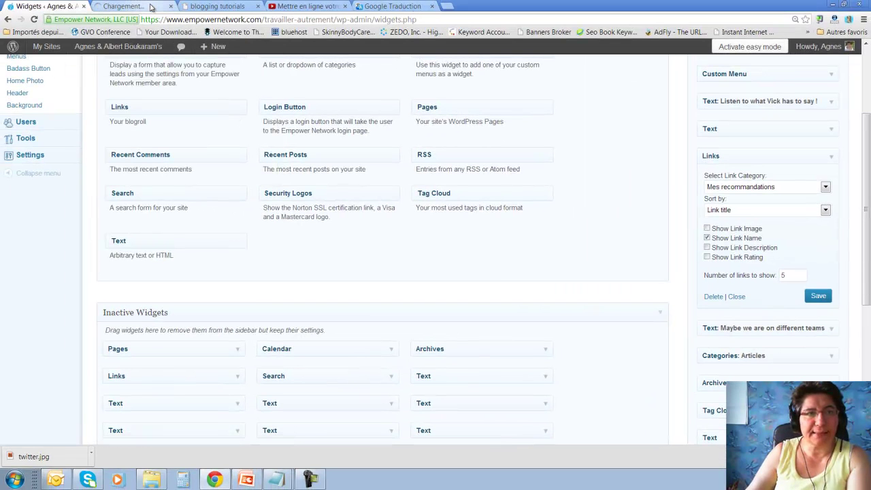
pyautogui.click(151, 7)
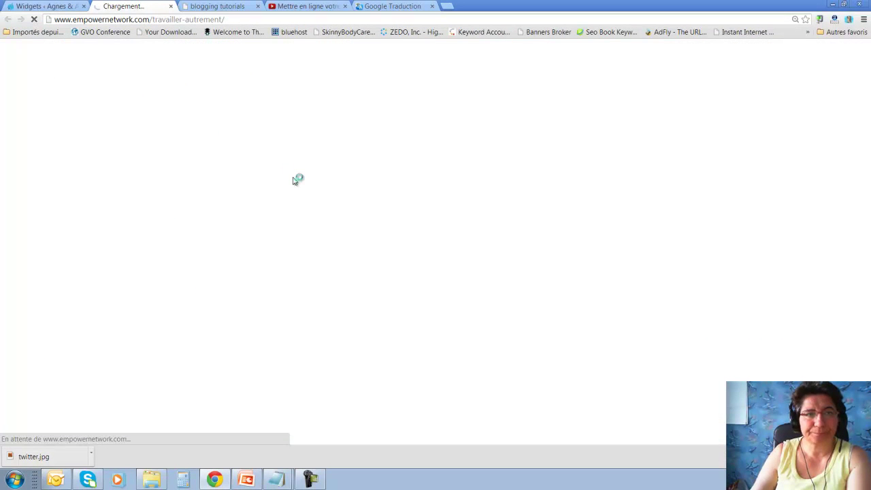
pyautogui.scroll(-5, 295, 180)
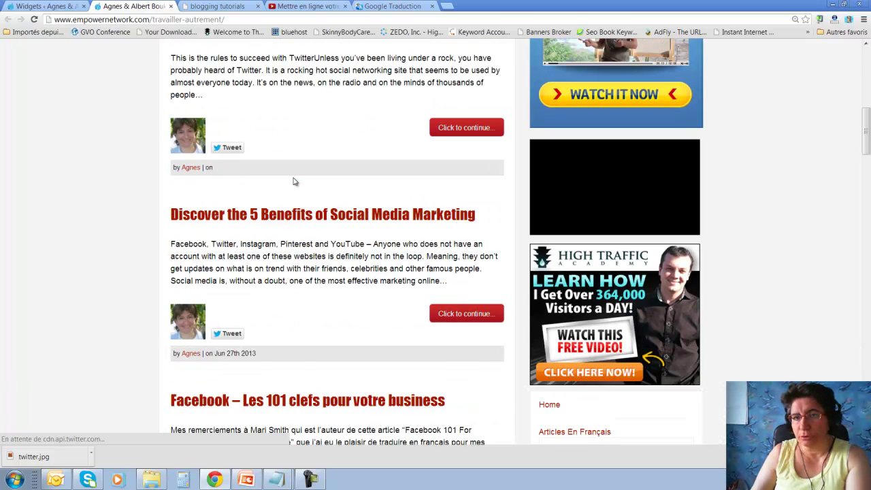
pyautogui.scroll(-2, 294, 181)
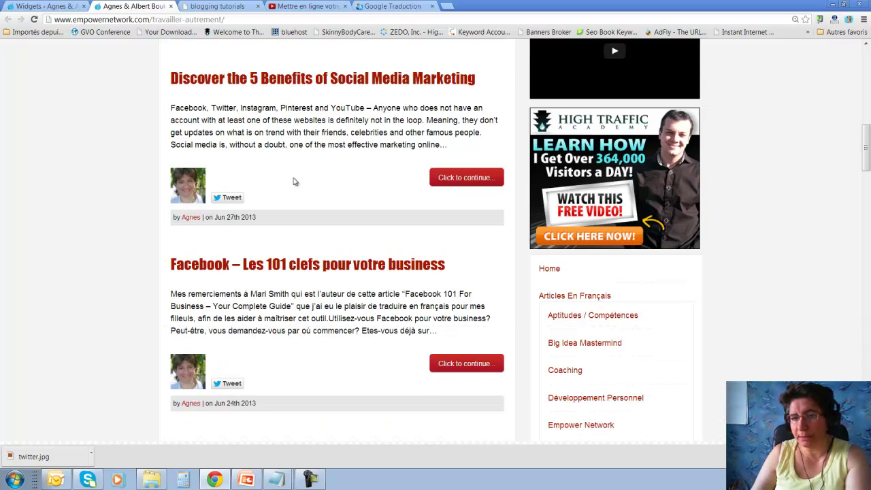
pyautogui.scroll(-2, 294, 180)
pyautogui.scroll(-8, 575, 193)
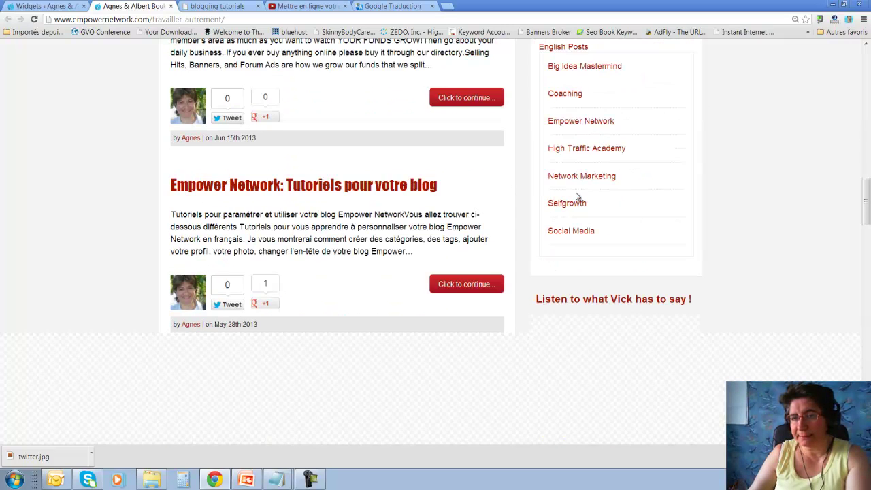
pyautogui.scroll(-1, 576, 196)
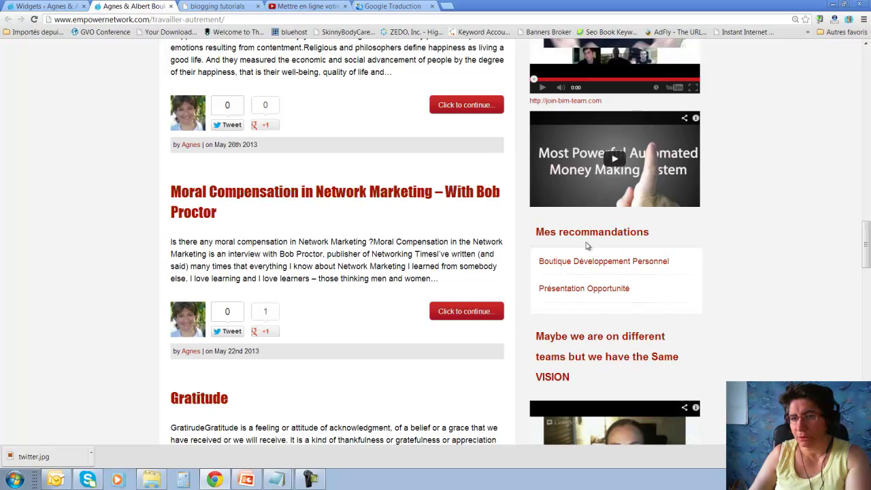
# Test the Présentation Opportunité link from the blog's sidebar, look over its page, and return to the Widgets page
pyautogui.click(607, 289)
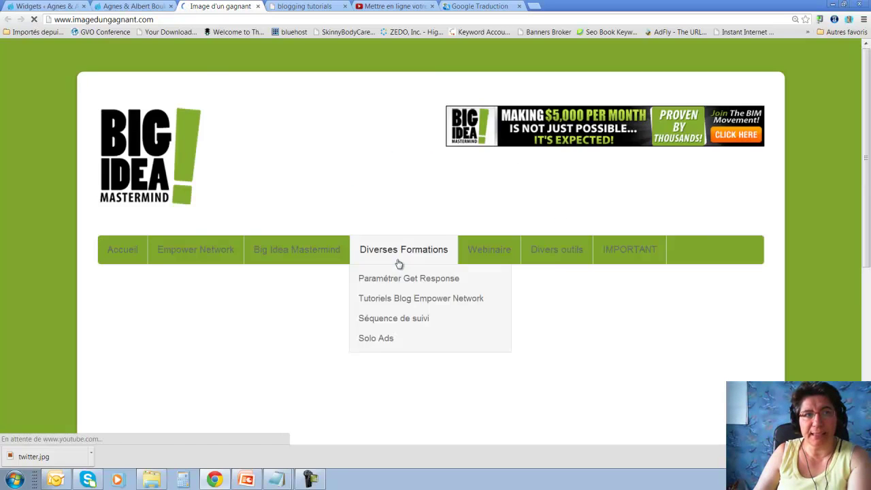
pyautogui.scroll(-2, 157, 196)
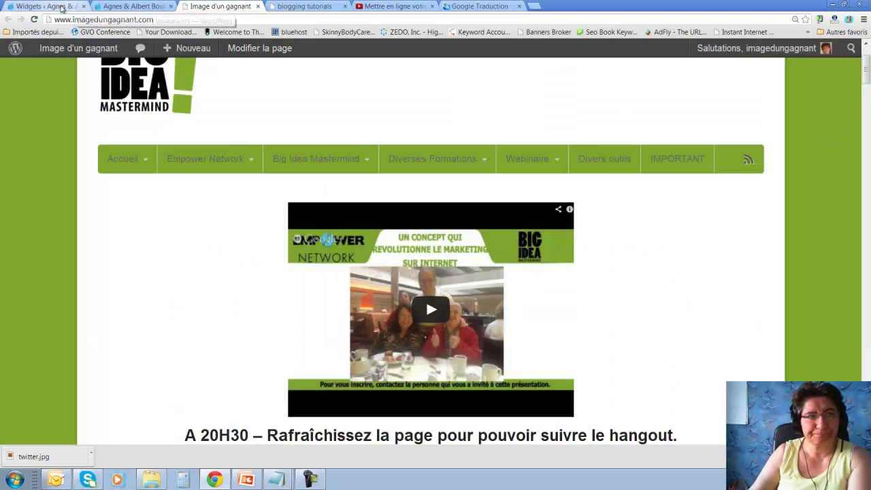
pyautogui.click(58, 6)
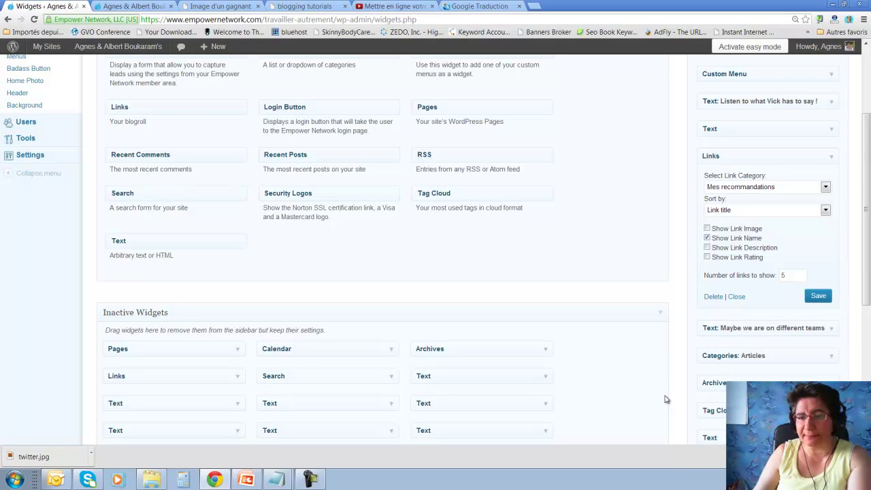